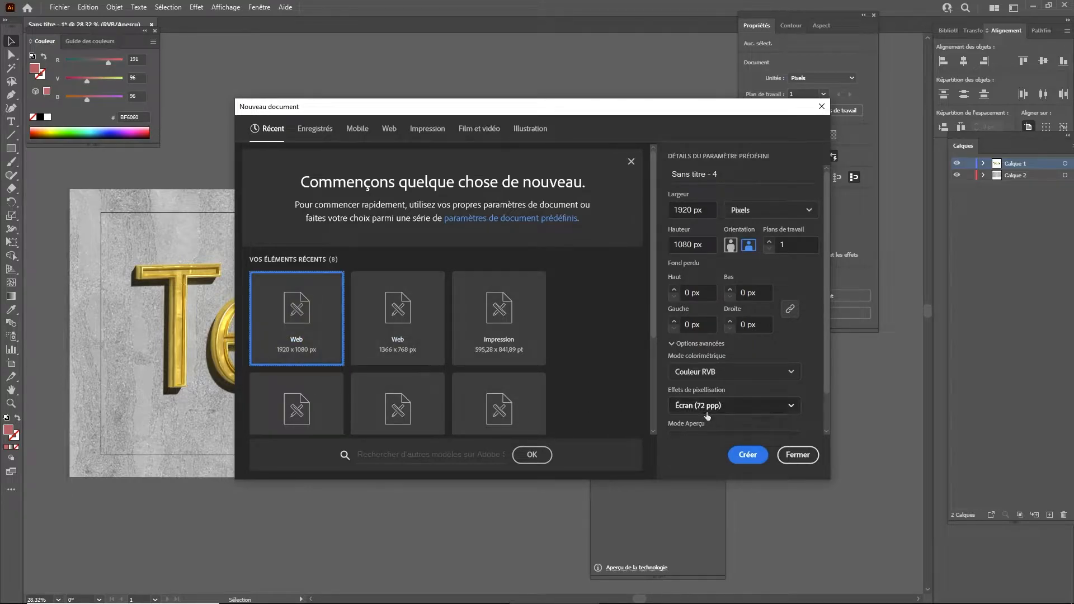
# - Create a landscape 1920 x 1080 px RGB document with one artboard and 72 ppi raster effects
pyautogui.click(746, 455)
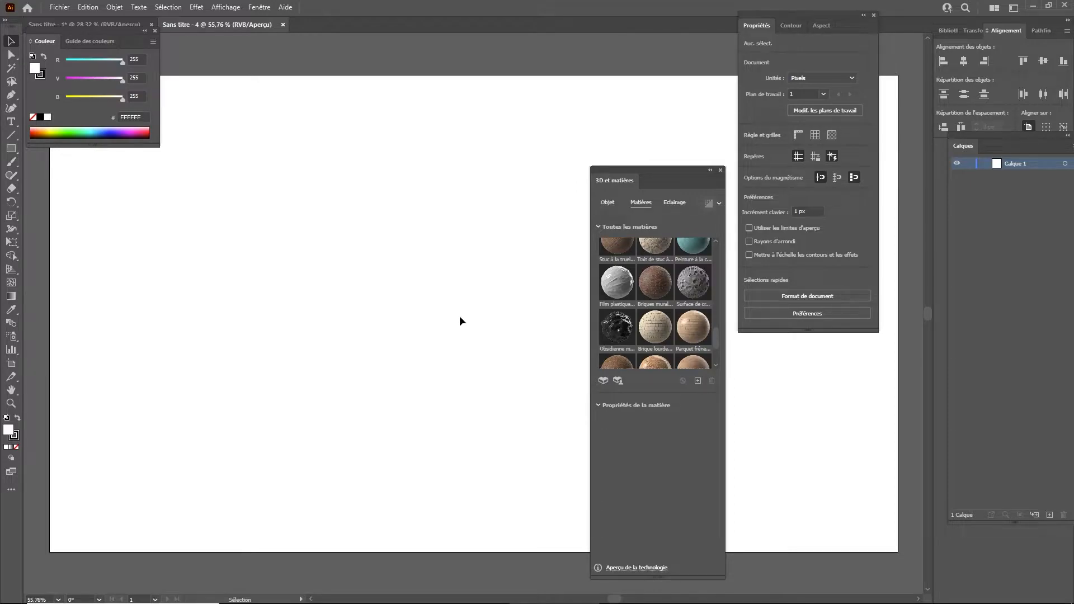
pyautogui.press('z')
pyautogui.moveTo(460, 317); pyautogui.dragTo(382, 311)
pyautogui.press('h')
pyautogui.moveTo(498, 290); pyautogui.dragTo(330, 314)
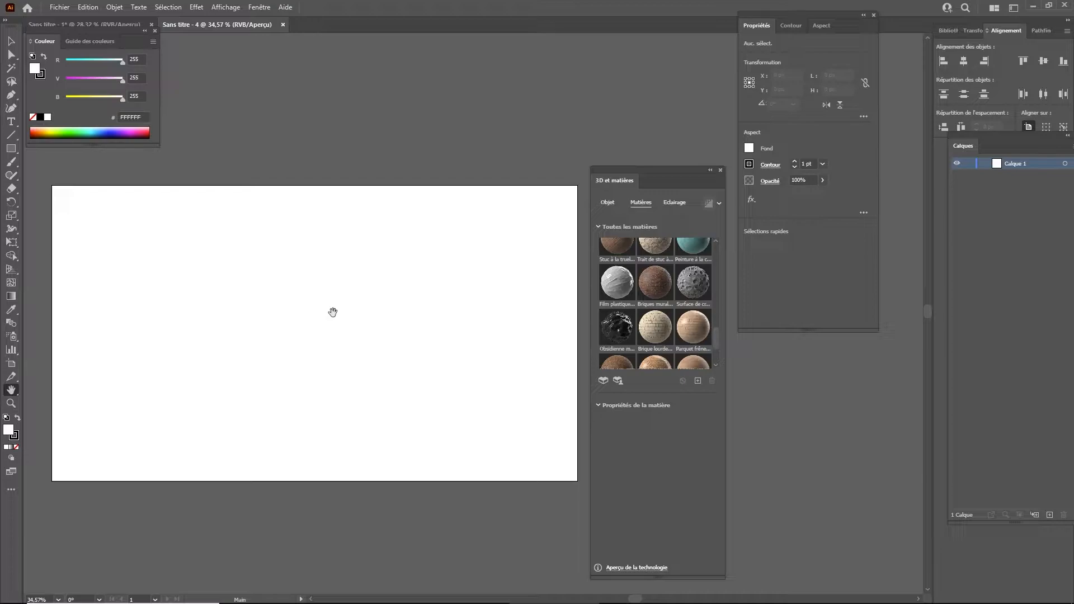
pyautogui.press('v')
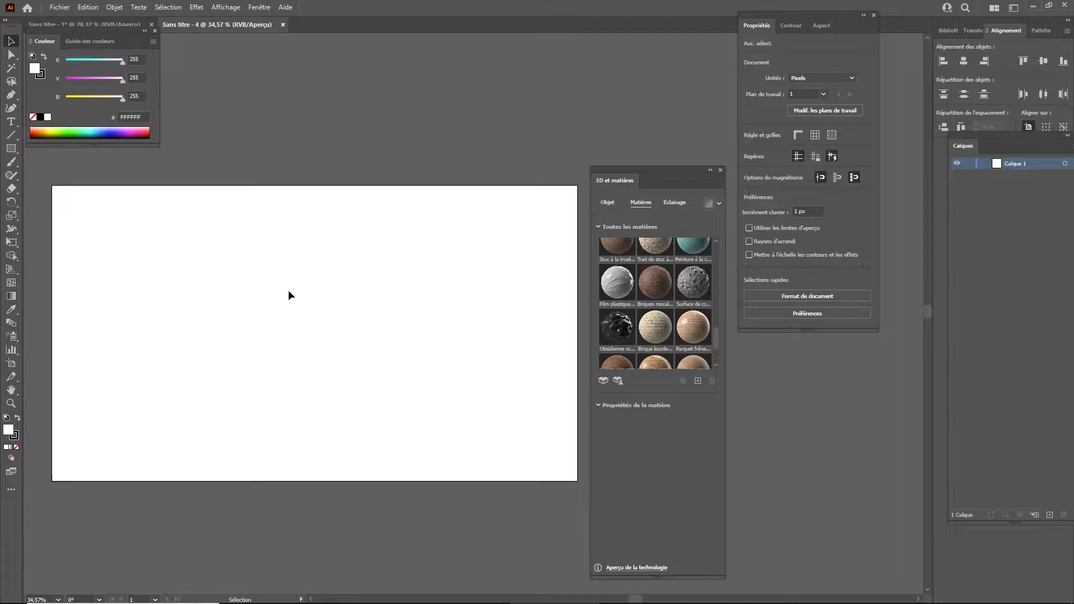
# - Add the point text "TEXTE" near the middle of the artboard in Myriad Pro Regular
pyautogui.press('t')
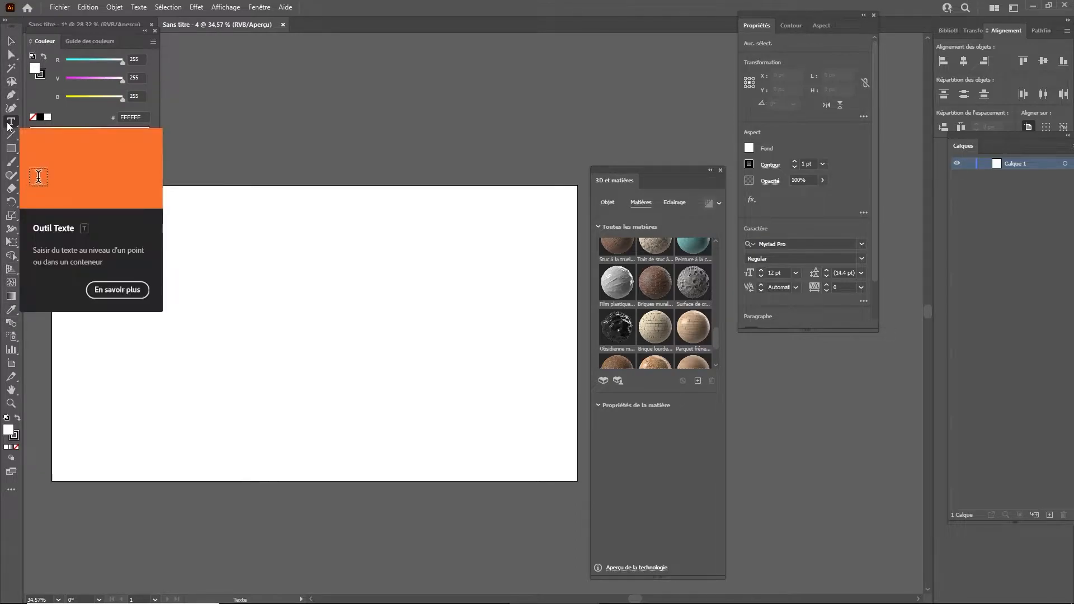
pyautogui.click(10, 41)
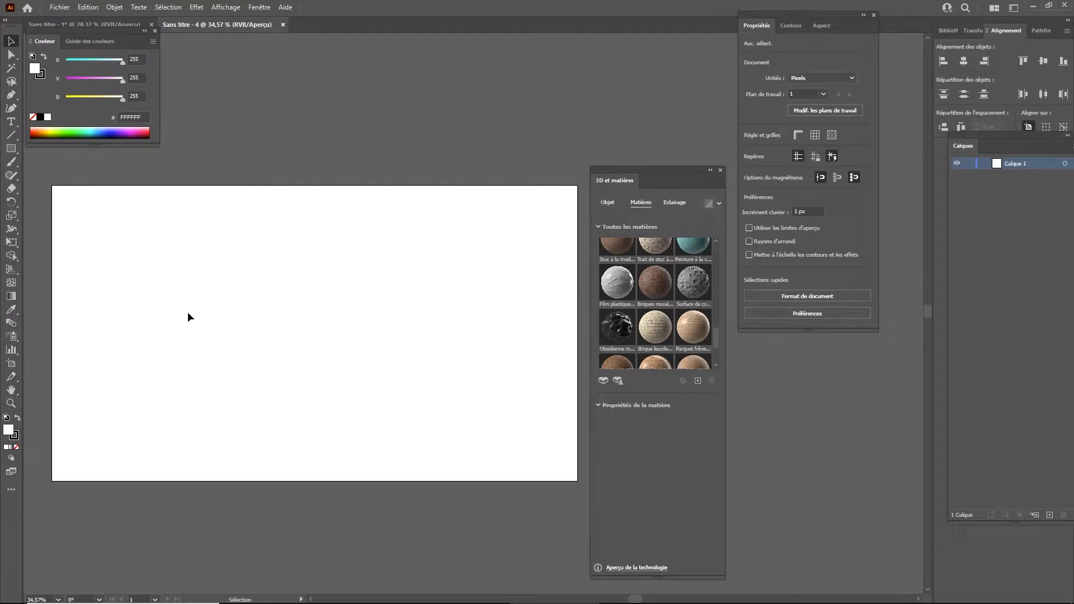
pyautogui.click(11, 121)
pyautogui.click(249, 311)
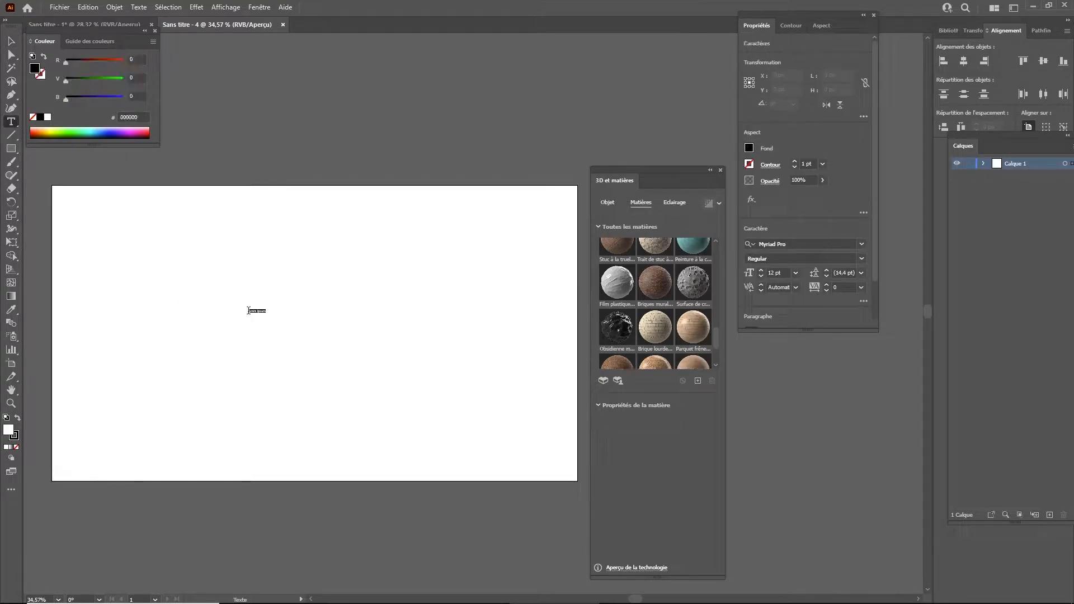
pyautogui.press('BackSpace')
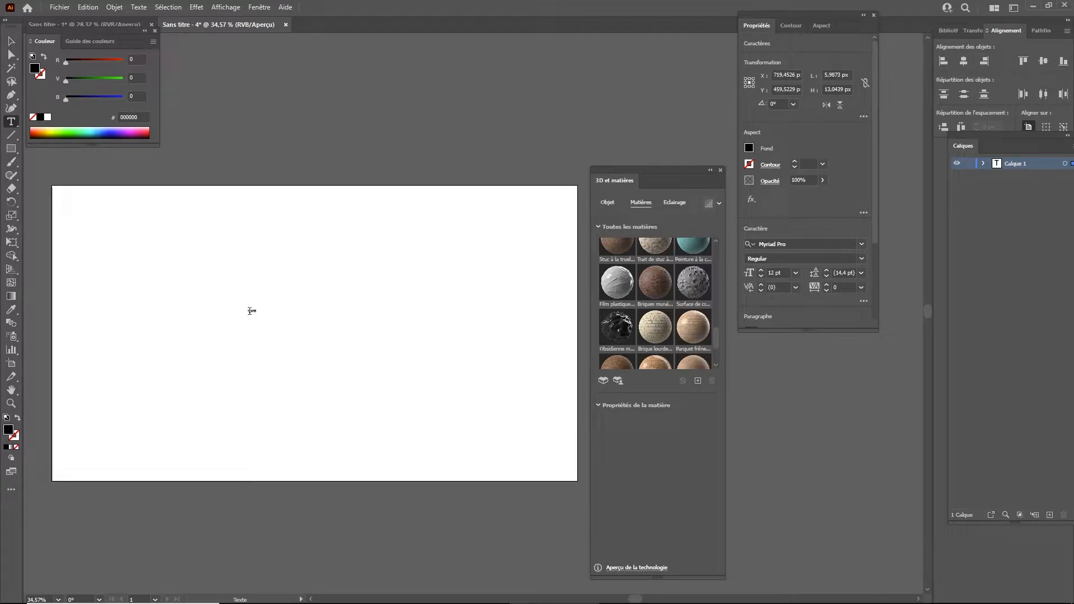
# - Enlarge the text to about 1827 px wide and centre it horizontally and vertically on the artboard
pyautogui.click(11, 38)
pyautogui.moveTo(259, 307); pyautogui.dragTo(384, 258)
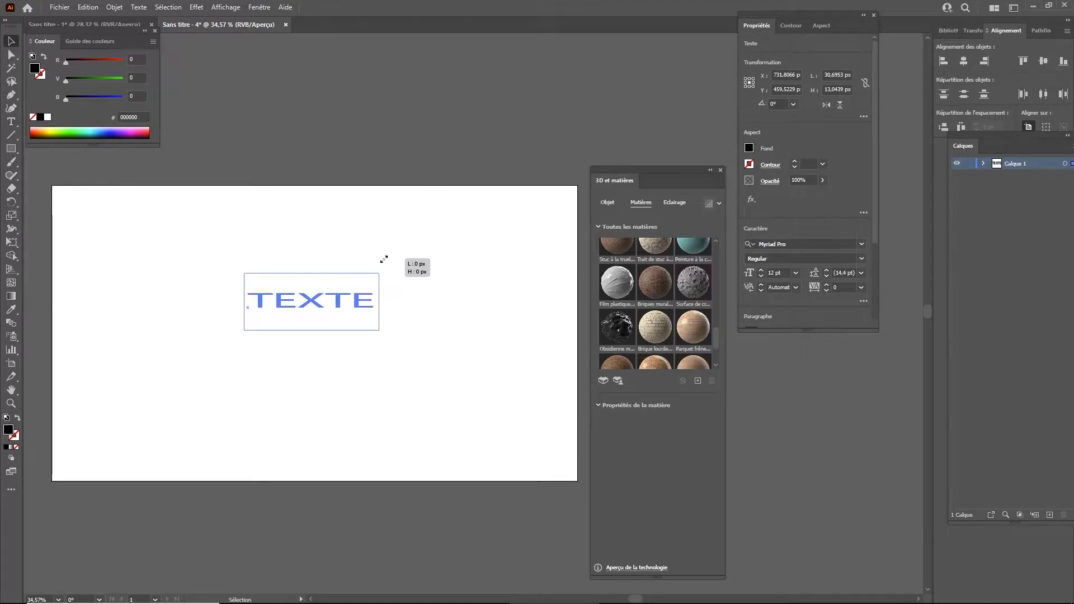
pyautogui.moveTo(384, 259); pyautogui.dragTo(422, 157)
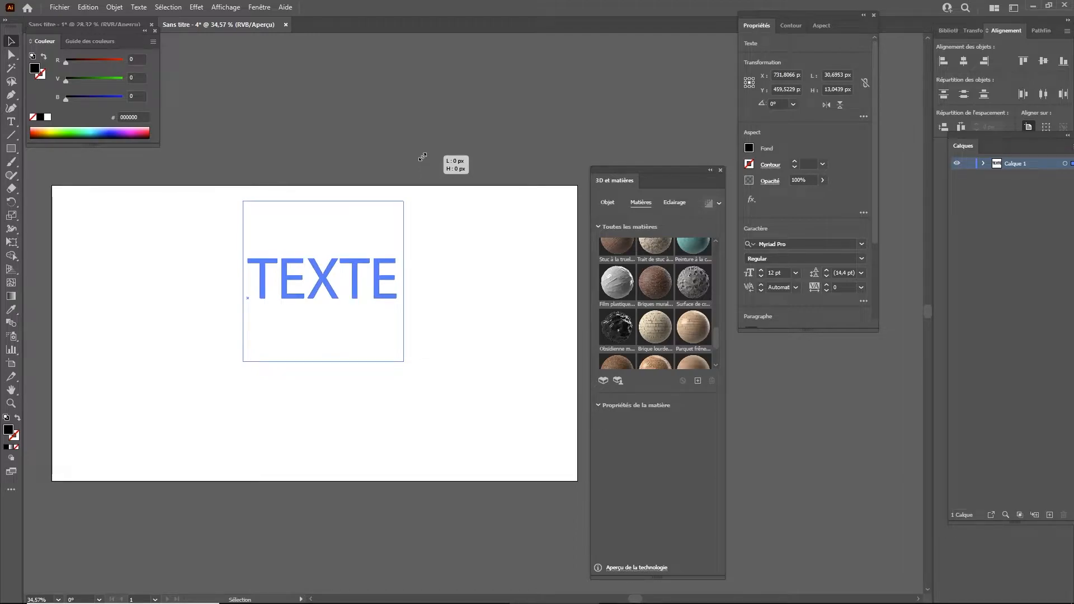
pyautogui.moveTo(422, 156); pyautogui.dragTo(552, 48)
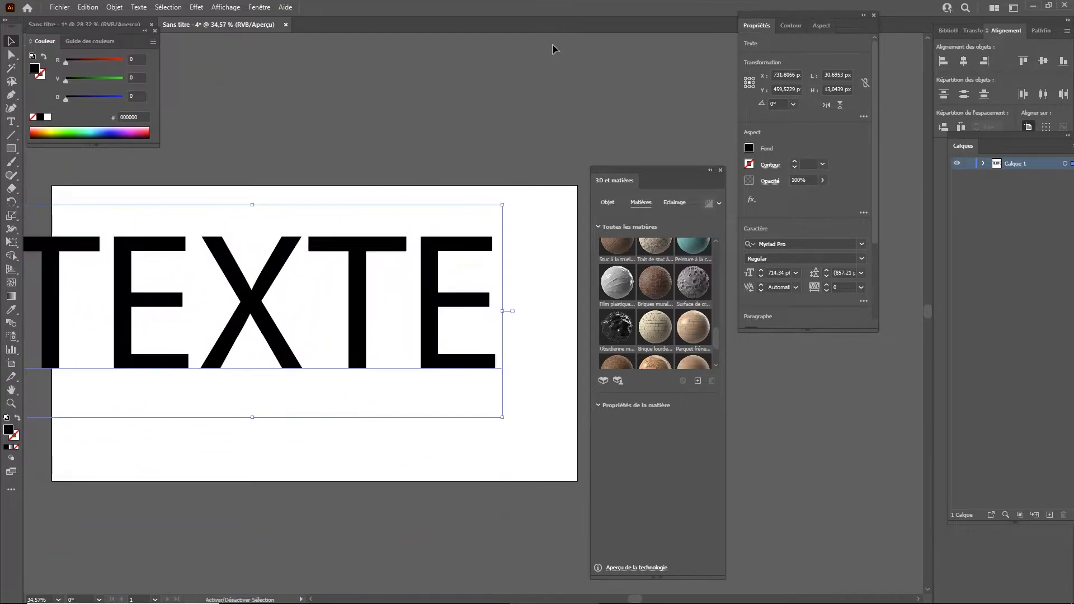
pyautogui.click(966, 61)
pyautogui.click(1042, 61)
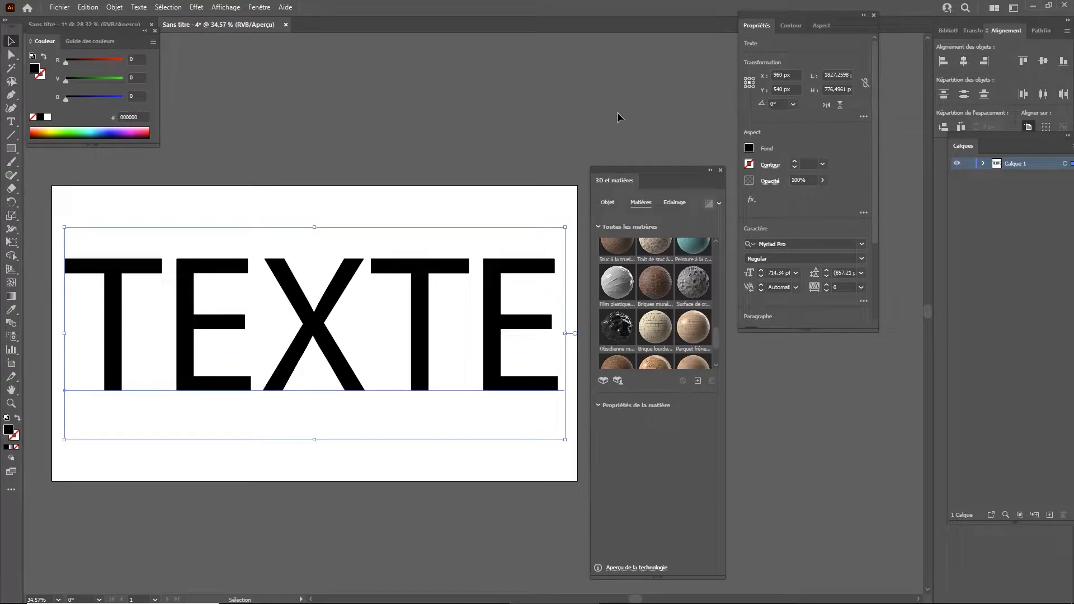
# - Apply the 3D Extrusion et biseau effect to the text at 50 px depth and rotate it to face almost straight forward
pyautogui.click(202, 8)
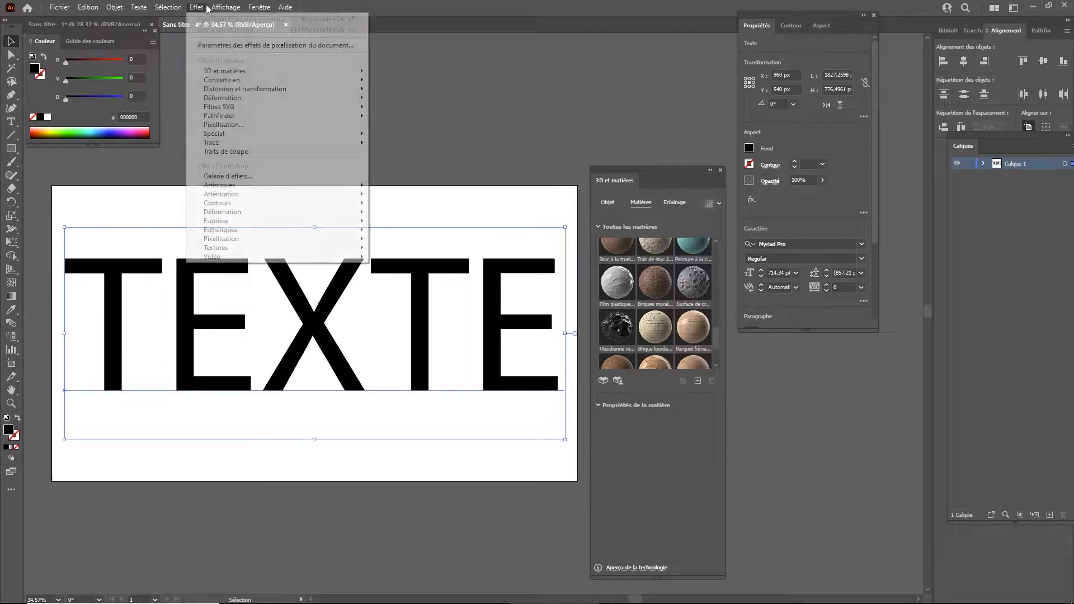
pyautogui.moveTo(226, 7)
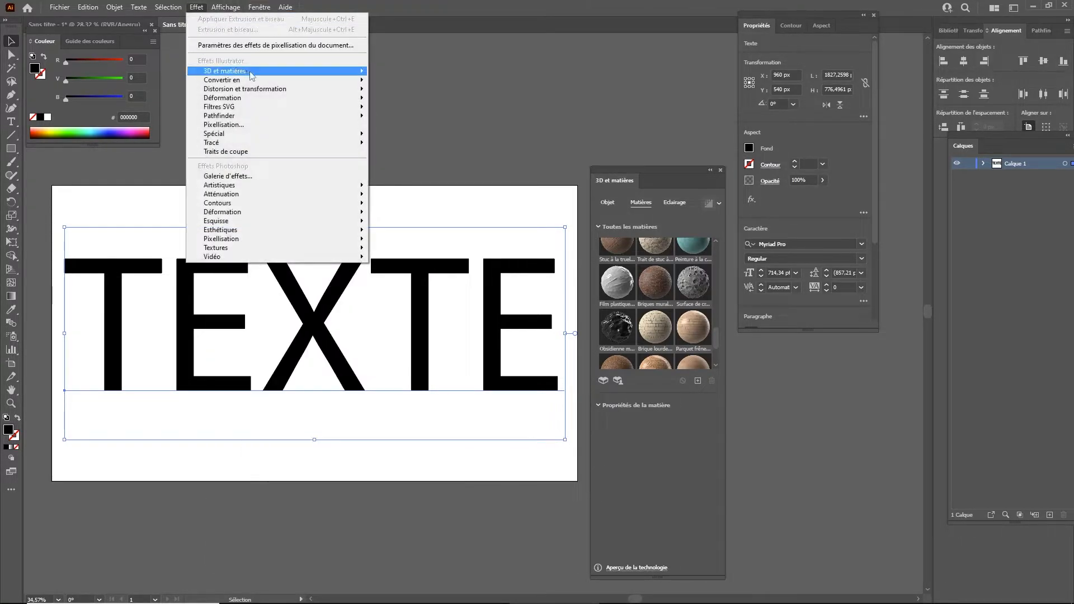
pyautogui.moveTo(249, 75)
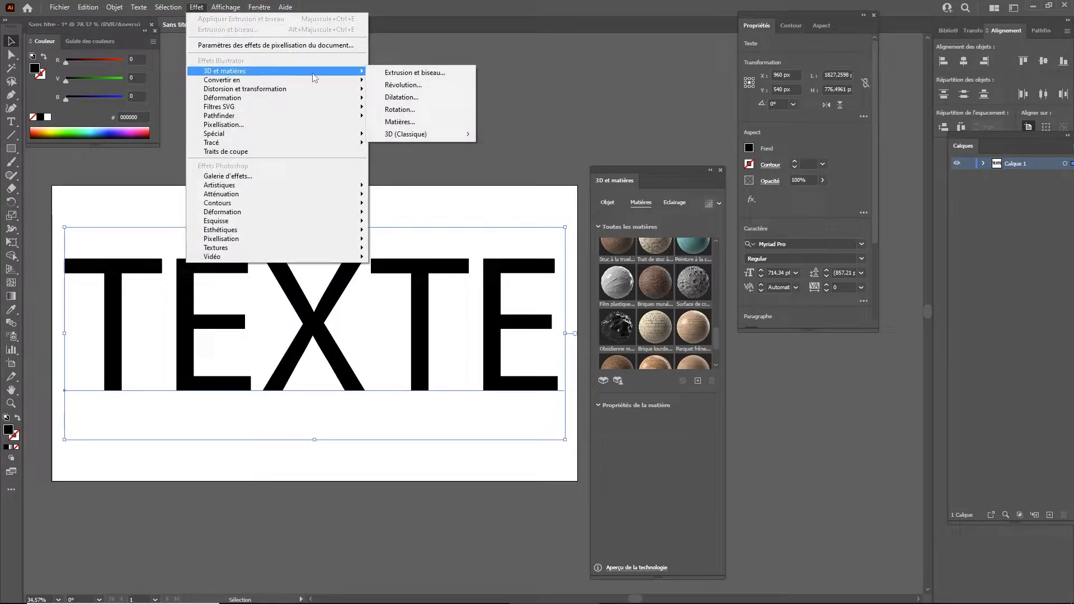
pyautogui.click(387, 73)
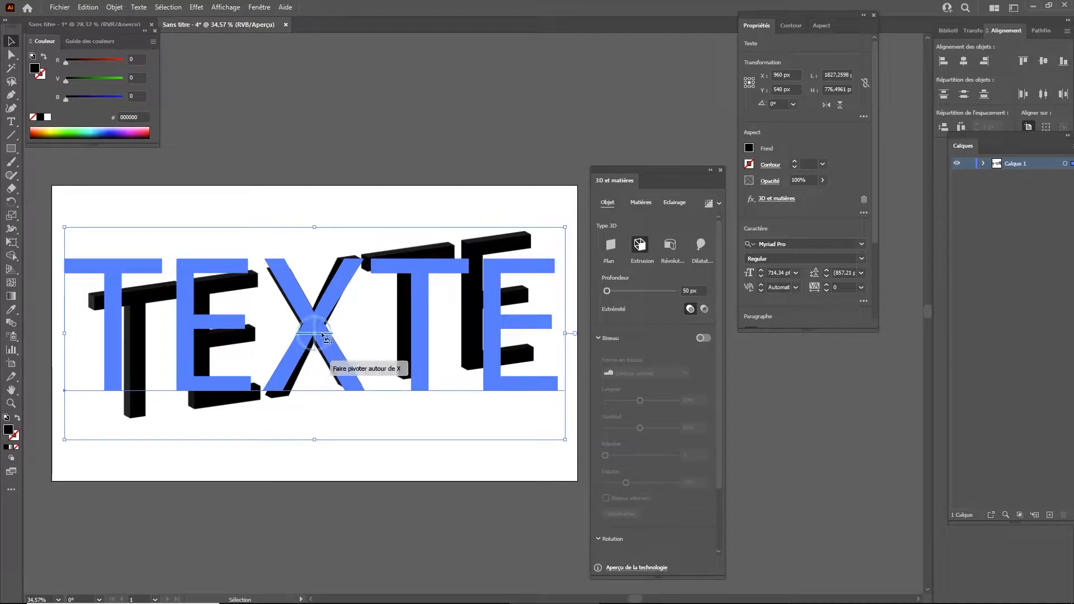
pyautogui.moveTo(327, 336)
pyautogui.mouseDown()
pyautogui.moveTo(318, 349)
pyautogui.moveTo(308, 331)
pyautogui.moveTo(320, 318)
pyautogui.moveTo(322, 337)
pyautogui.moveTo(326, 329)
pyautogui.mouseUp()
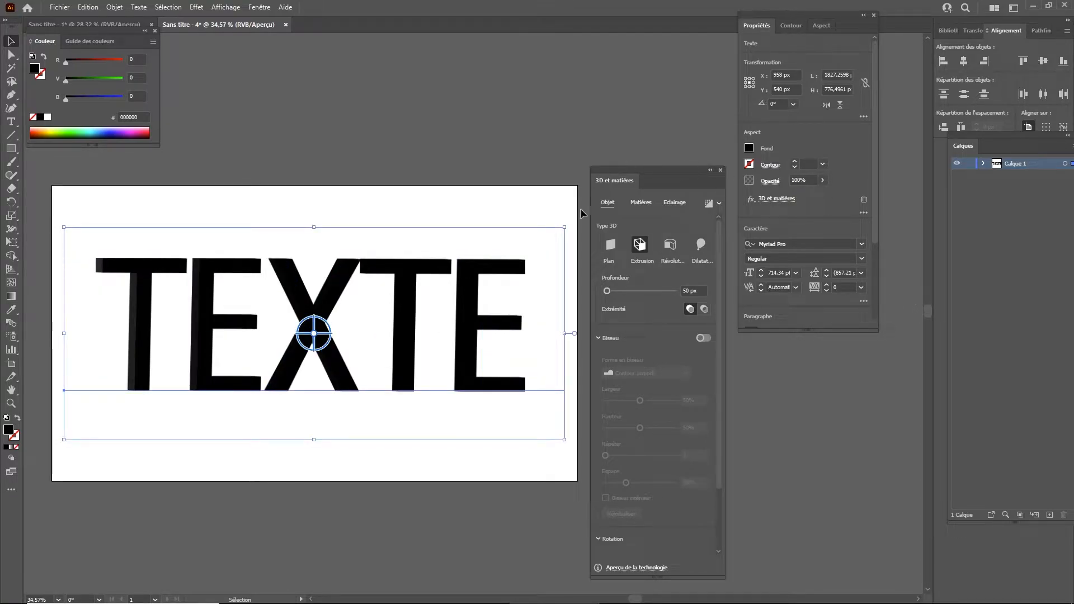
# - Hide the 3D et matières controls and display them again
pyautogui.moveTo(661, 172)
pyautogui.mouseDown()
pyautogui.moveTo(636, 159)
pyautogui.moveTo(661, 157)
pyautogui.mouseUp()
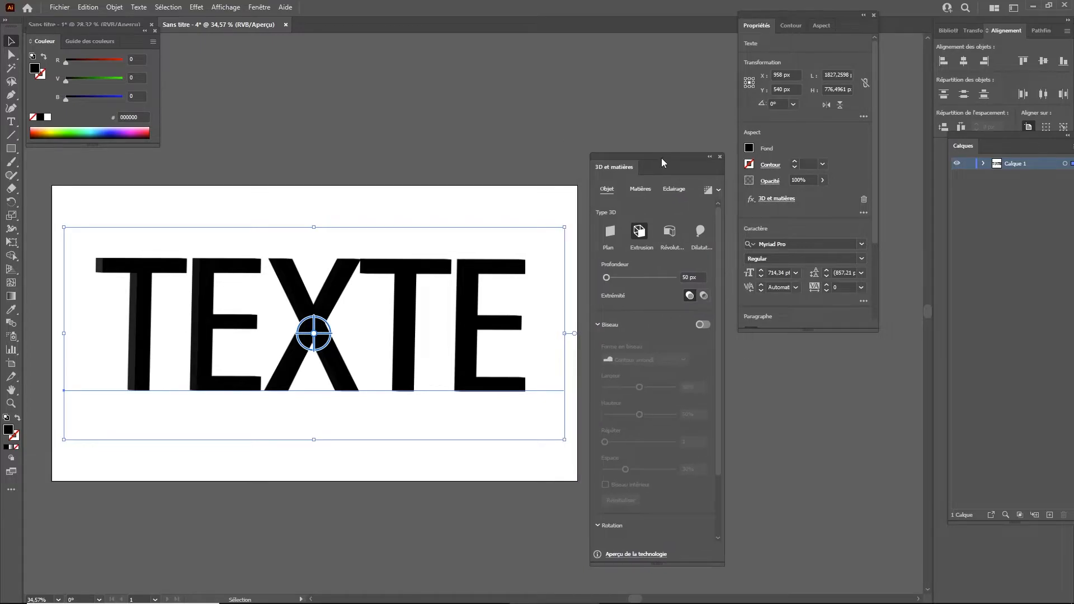
pyautogui.click(223, 8)
pyautogui.click(250, 7)
pyautogui.click(252, 7)
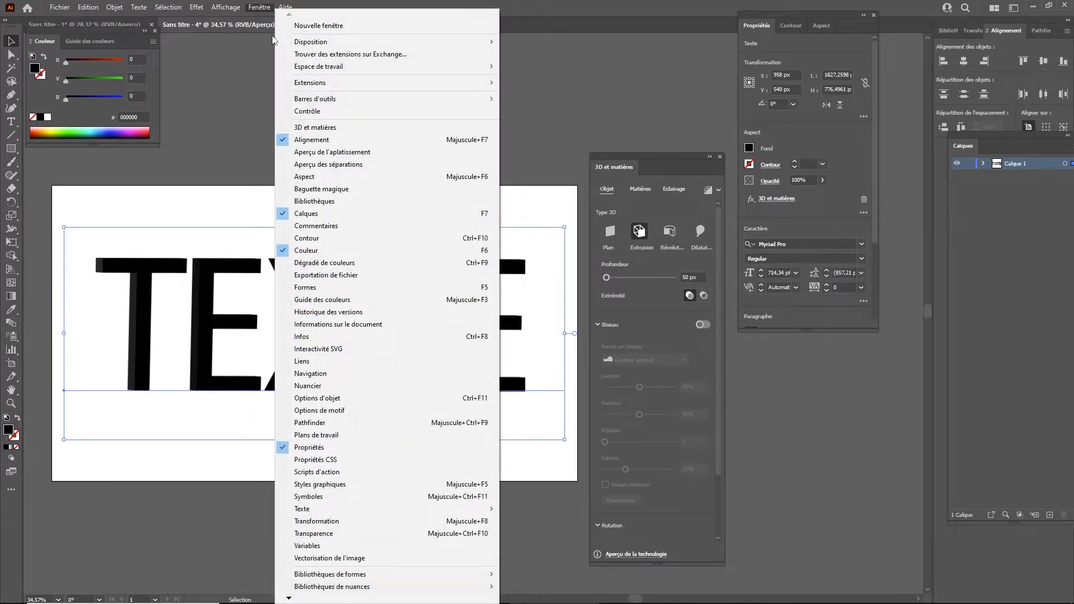
pyautogui.click(323, 128)
pyautogui.click(259, 7)
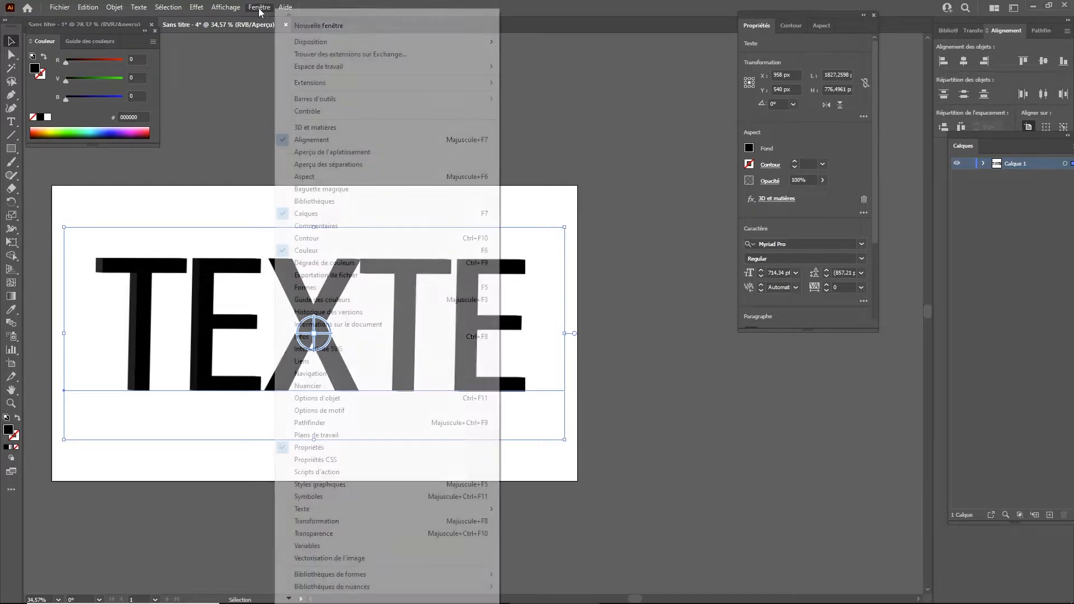
pyautogui.click(317, 128)
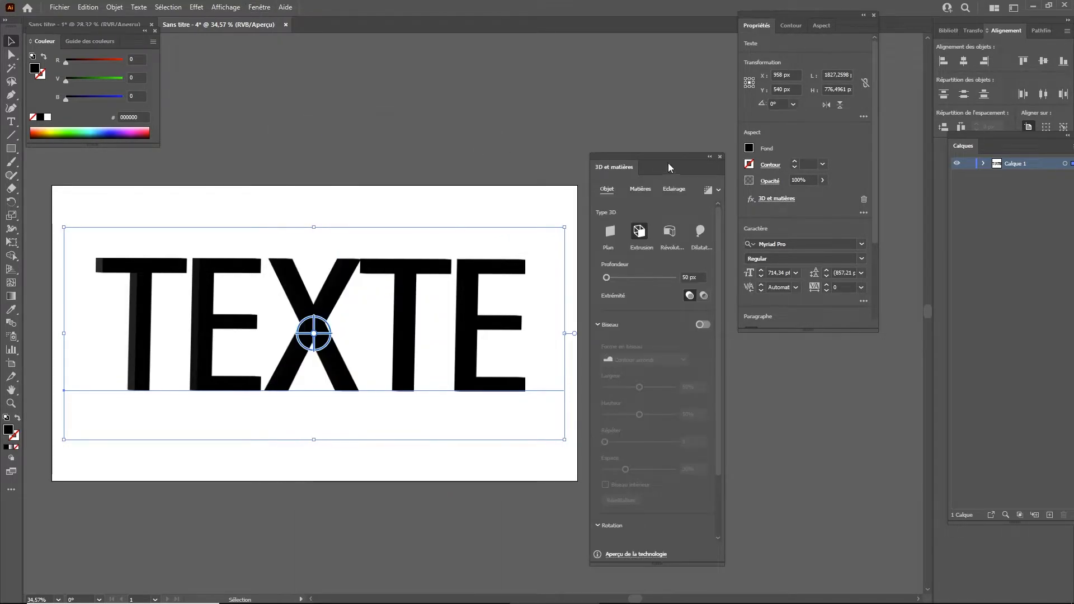
# - Apply the gold material Or naturel to the extruded text
pyautogui.click(641, 189)
pyautogui.moveTo(714, 318); pyautogui.dragTo(713, 290)
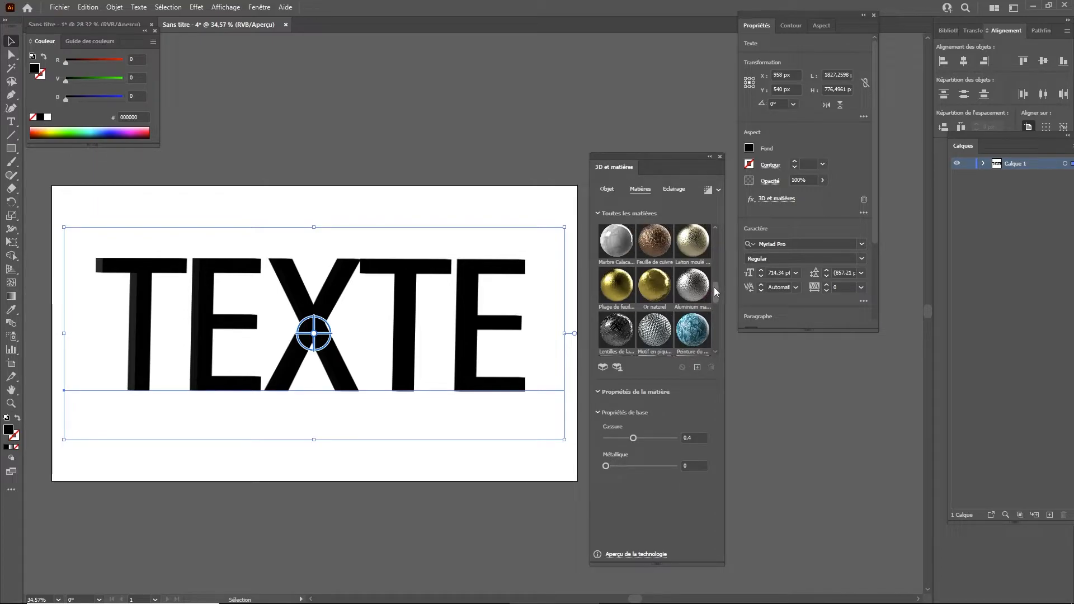
pyautogui.moveTo(716, 289); pyautogui.dragTo(716, 289)
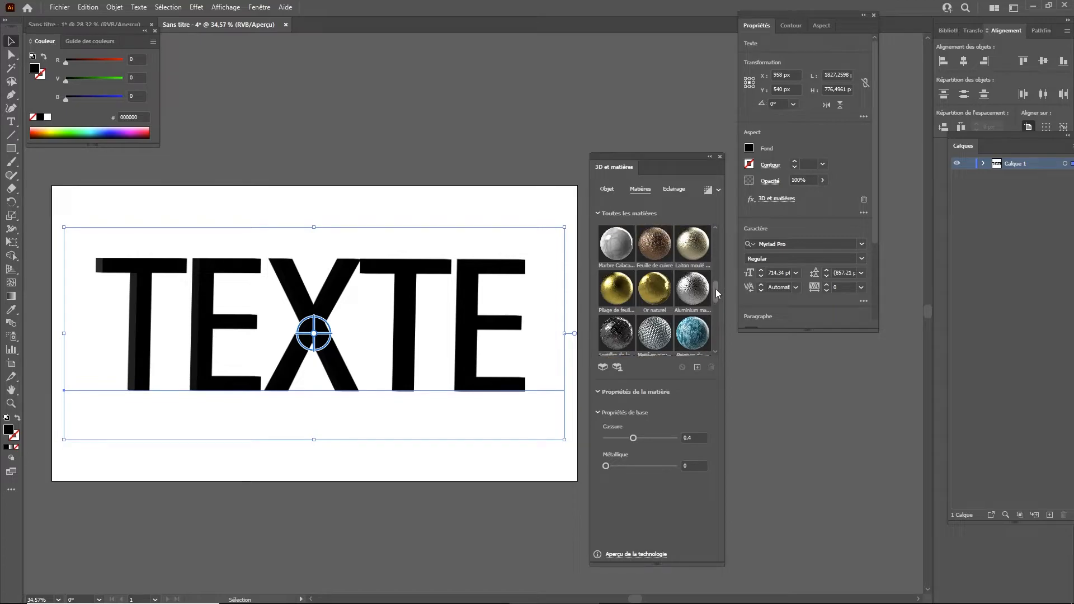
pyautogui.click(663, 288)
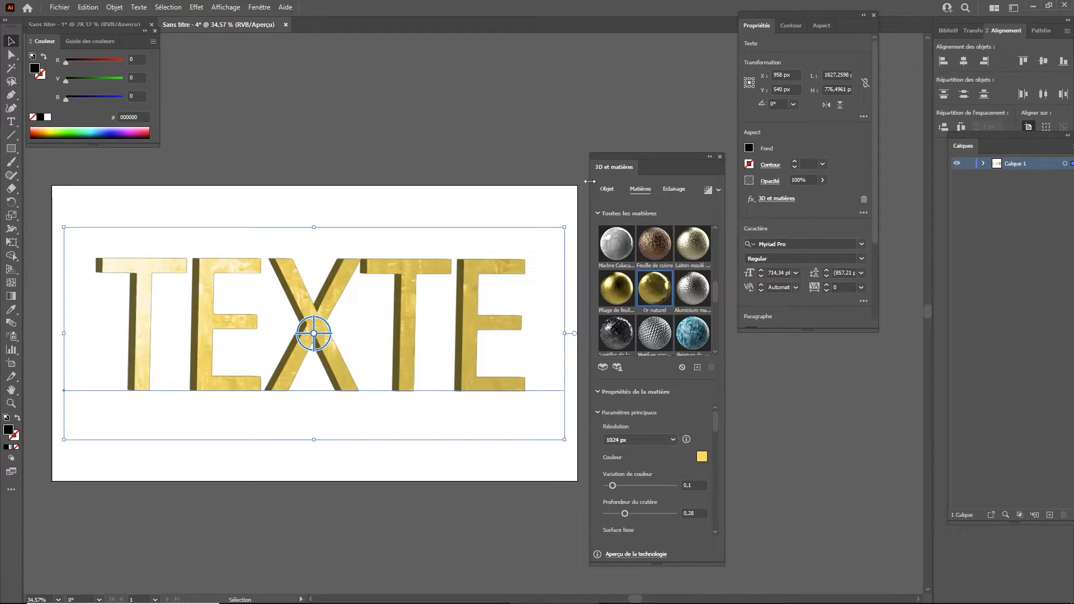
# - Enable the bevel on the extruded text and set its shape to Contour arrondi
pyautogui.click(608, 190)
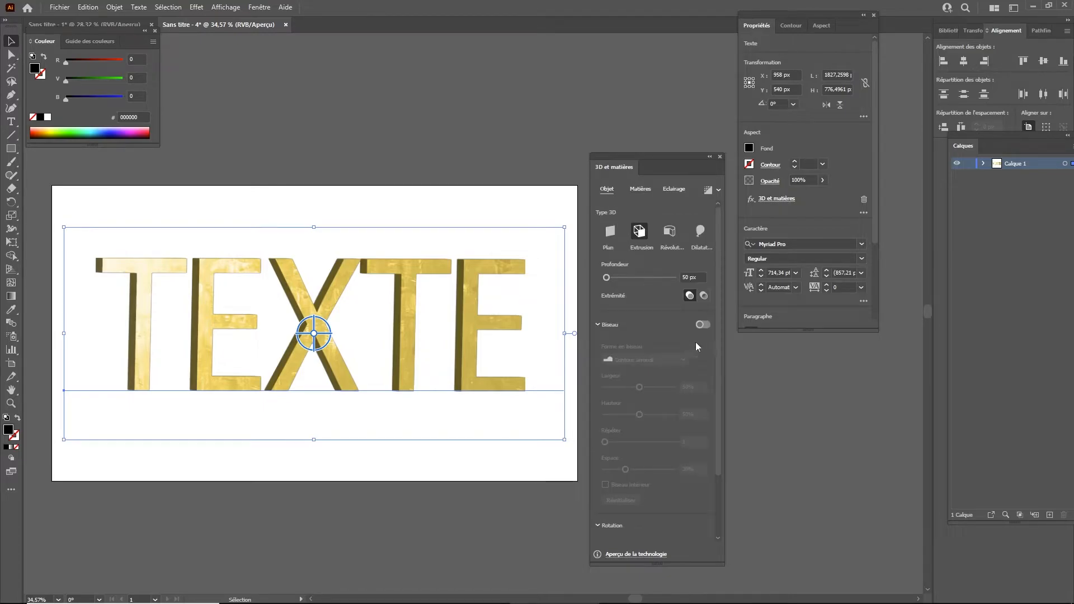
pyautogui.click(704, 328)
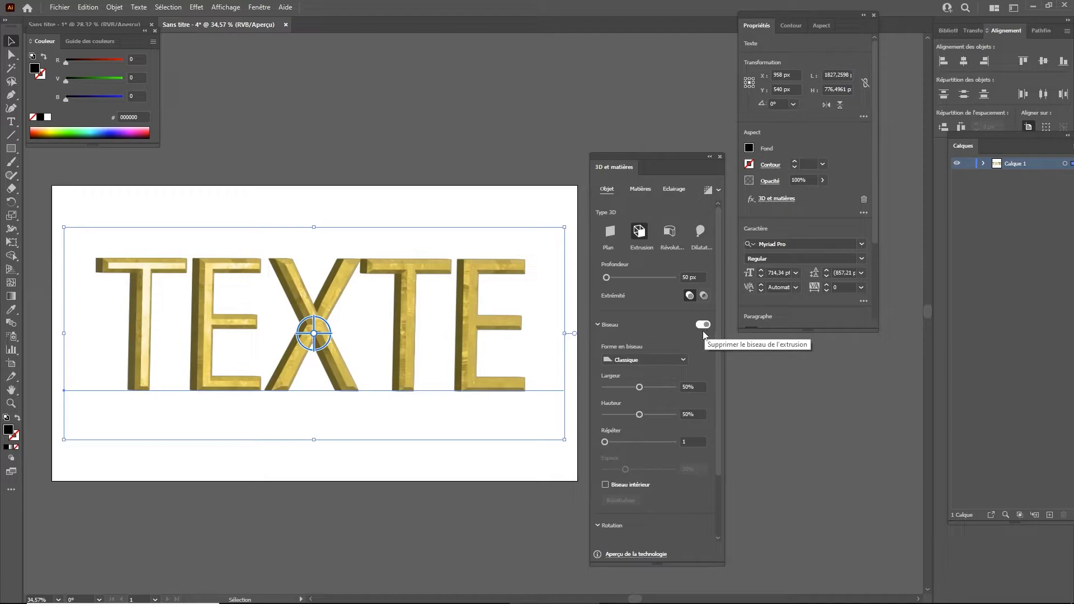
pyautogui.click(681, 360)
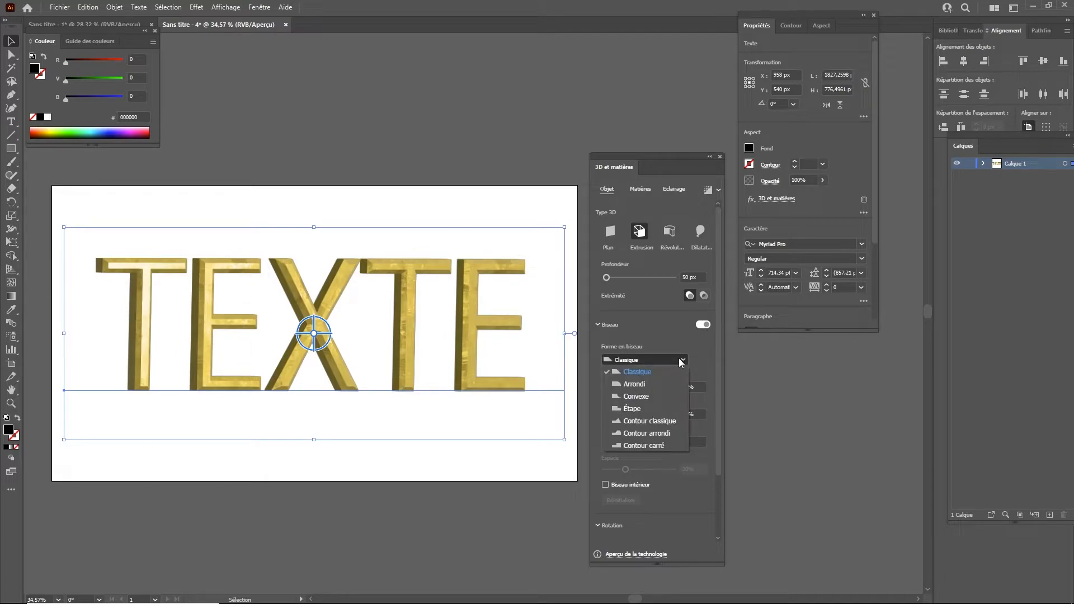
pyautogui.click(660, 434)
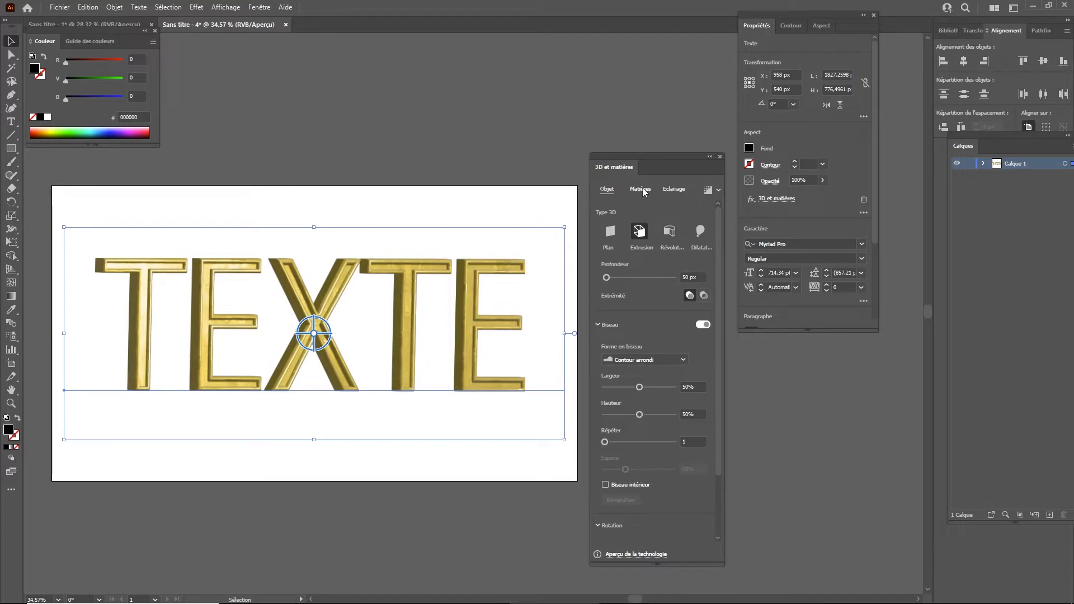
# - Turn on shadows behind the text and render it with ray tracing at Elevée quality with noise reduction
pyautogui.click(673, 189)
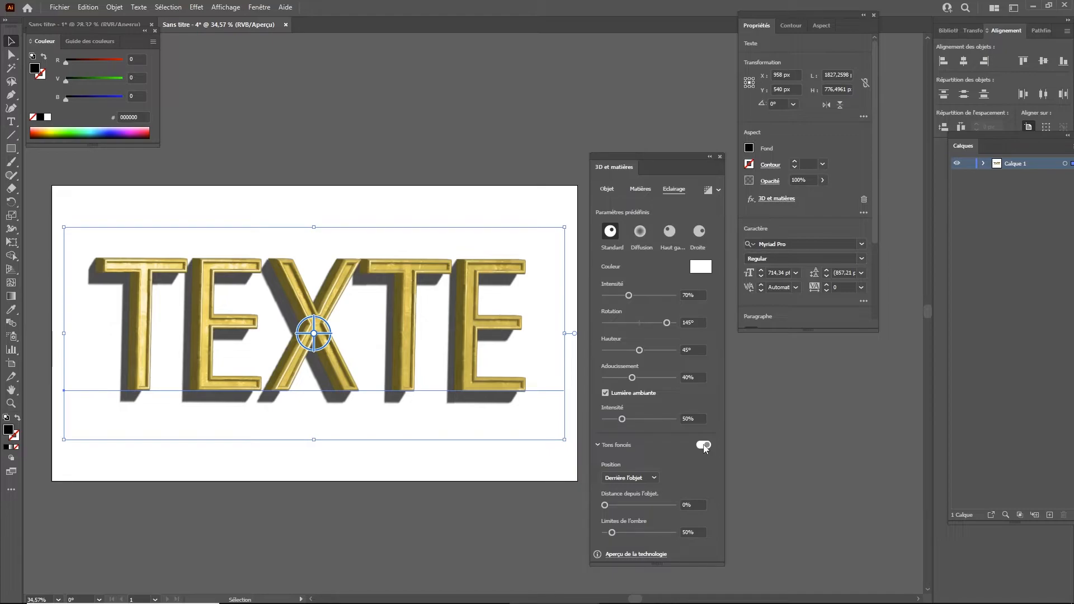
pyautogui.click(719, 189)
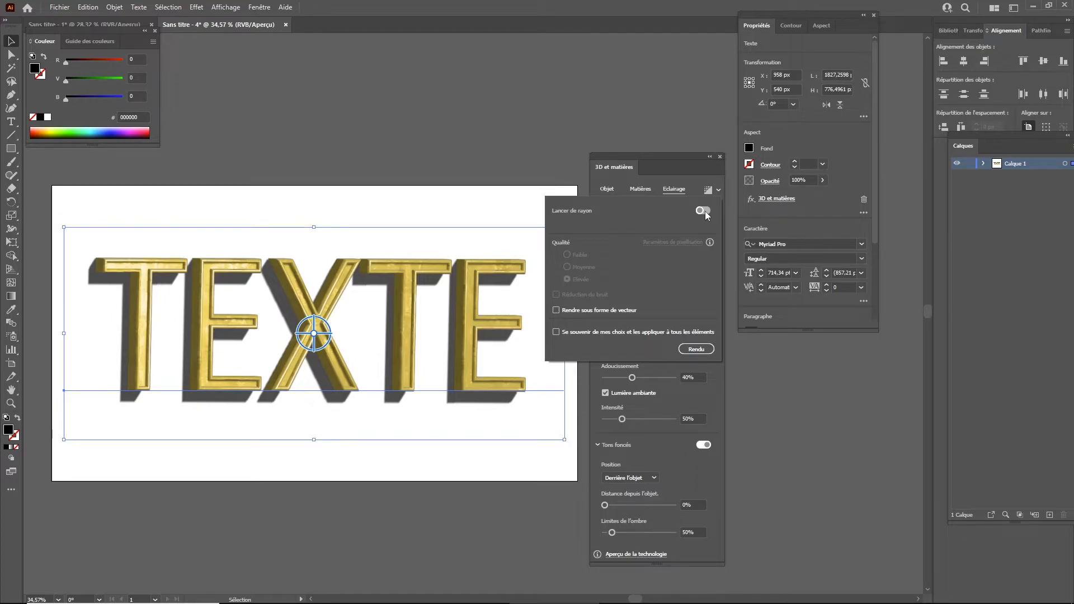
pyautogui.click(703, 210)
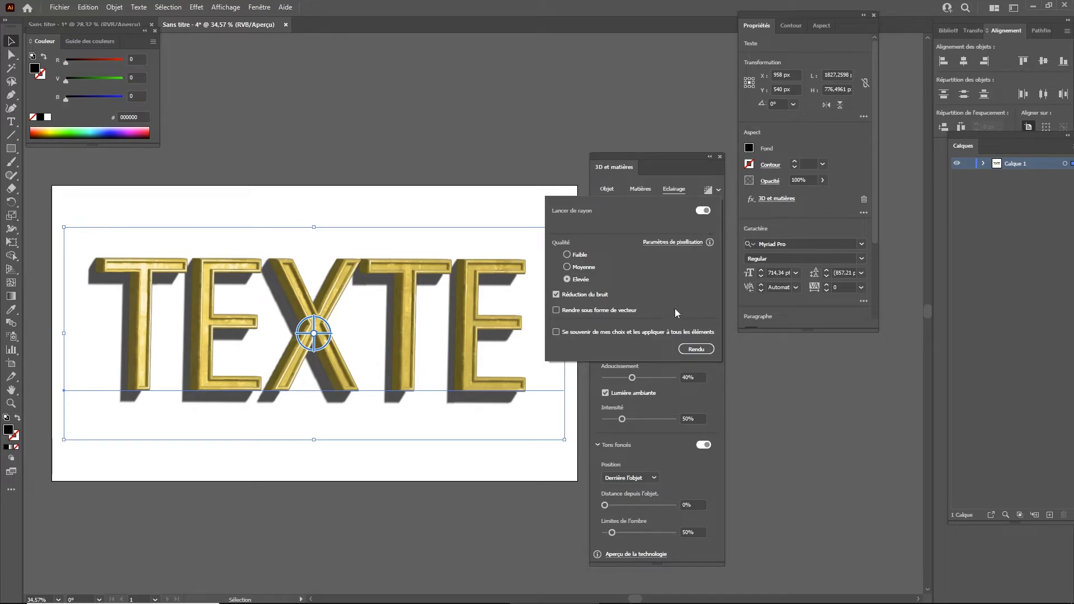
pyautogui.click(696, 349)
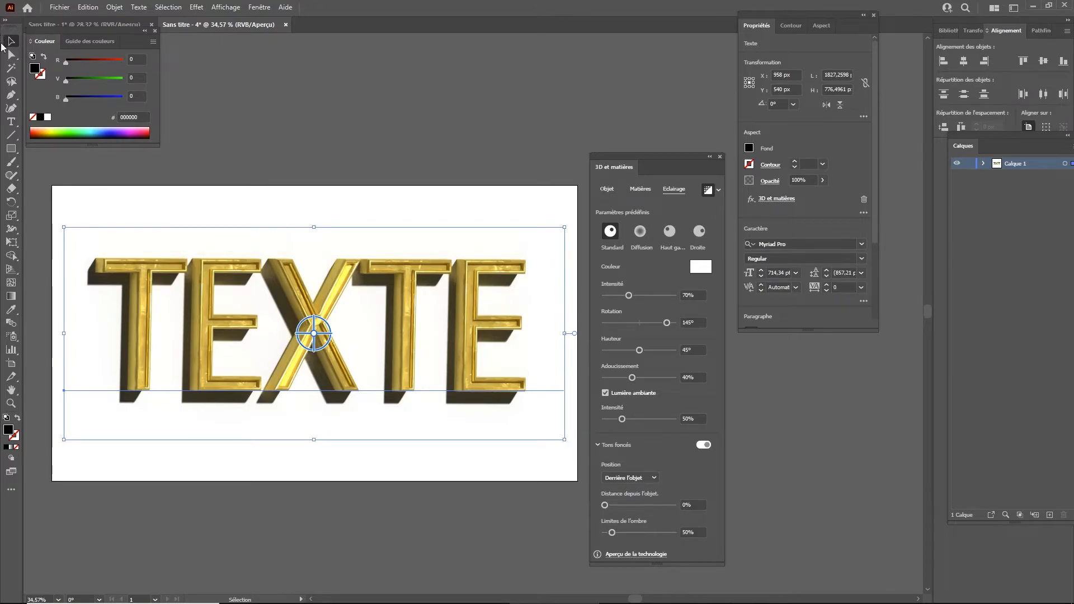
pyautogui.click(445, 112)
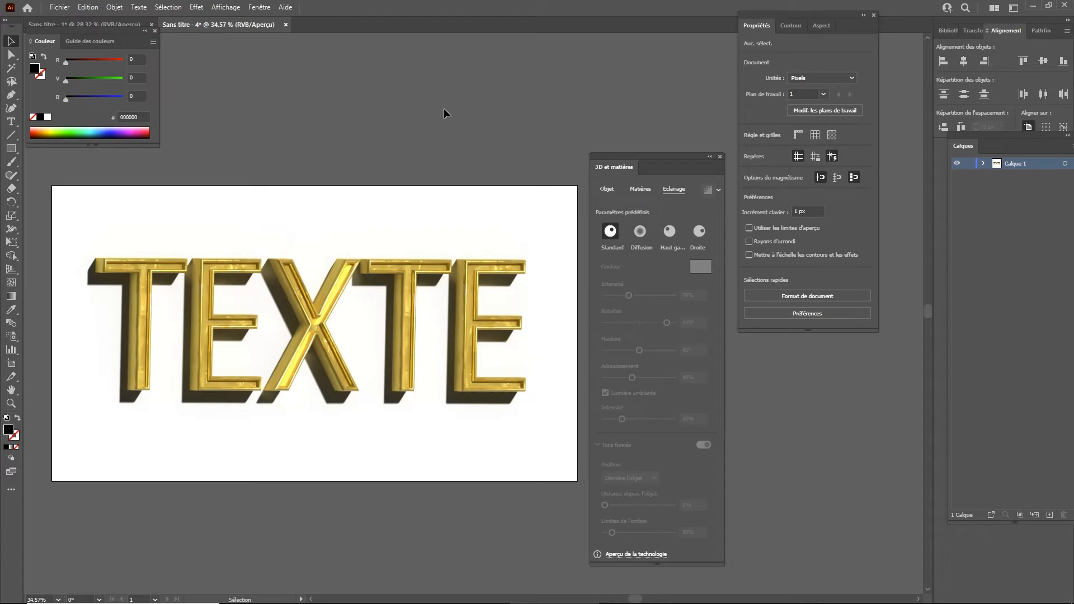
# - Display the library of 3D materials
pyautogui.click(639, 190)
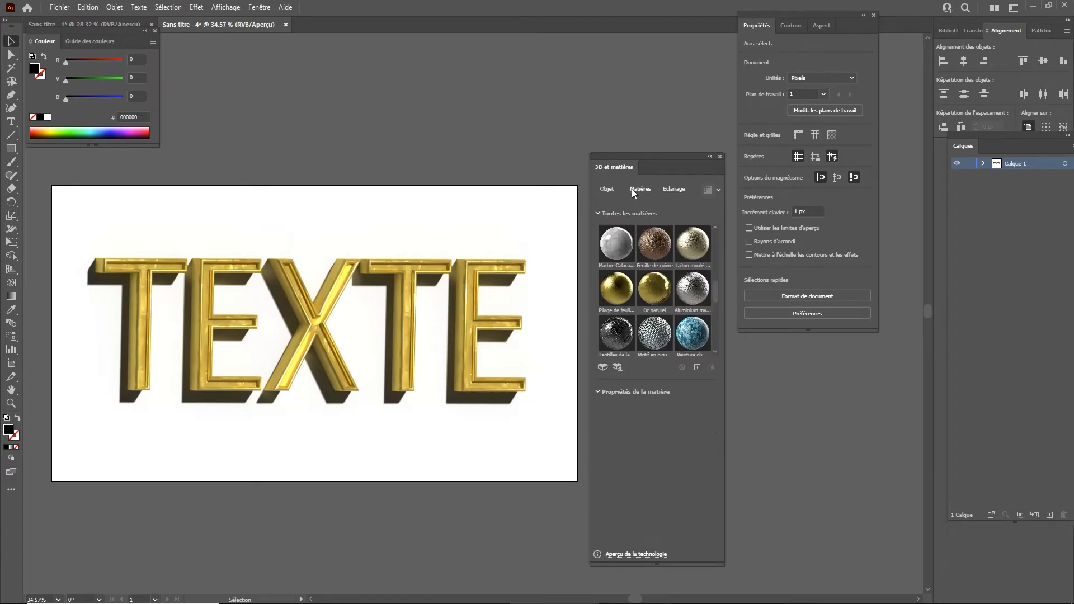